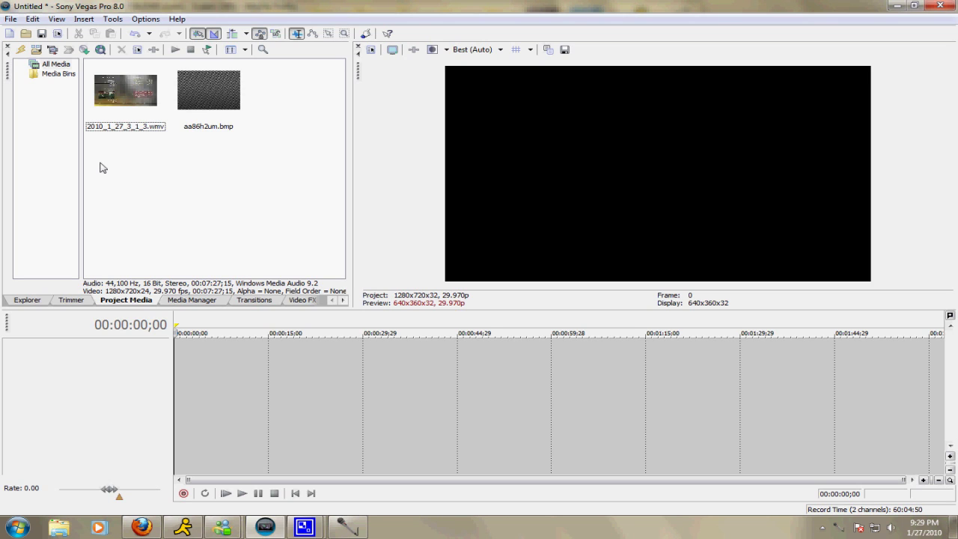
Check that the project uses the HDV 720-30p (1280x720, 29.970 fps) template and Best full-resolution rendering quality
click(370, 51)
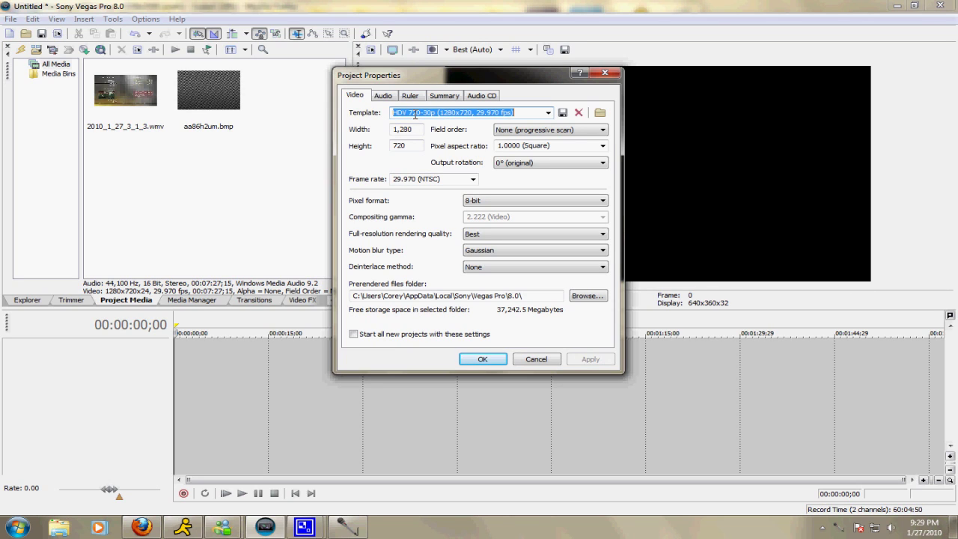
click(549, 114)
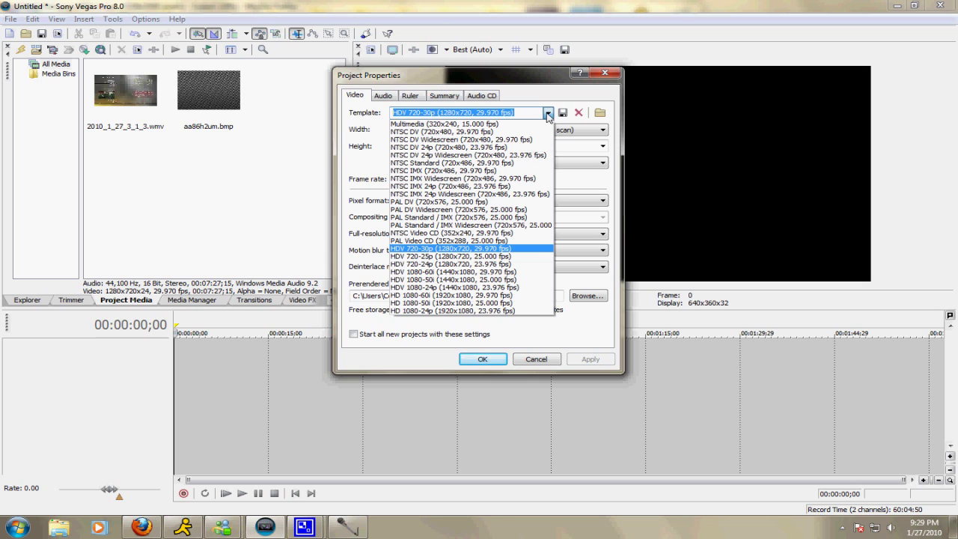
click(515, 251)
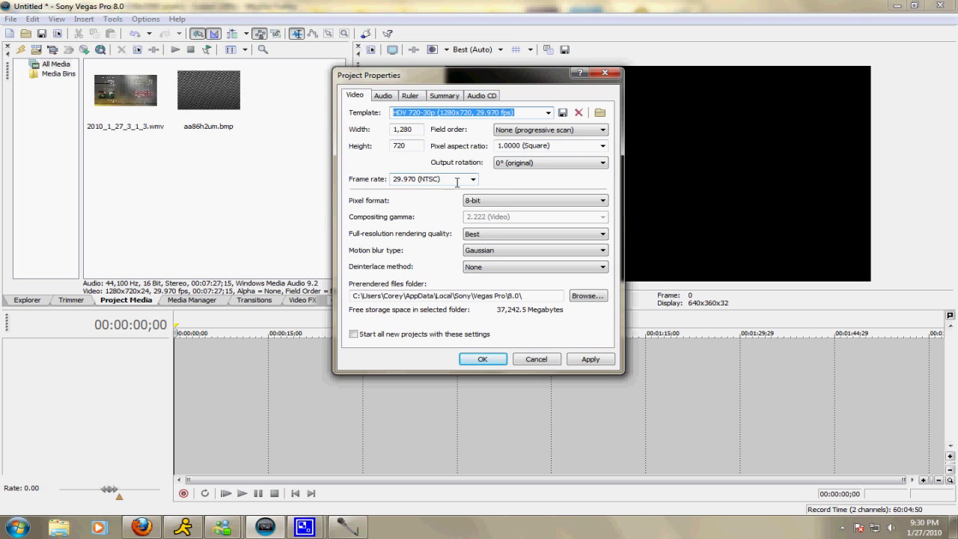
click(519, 234)
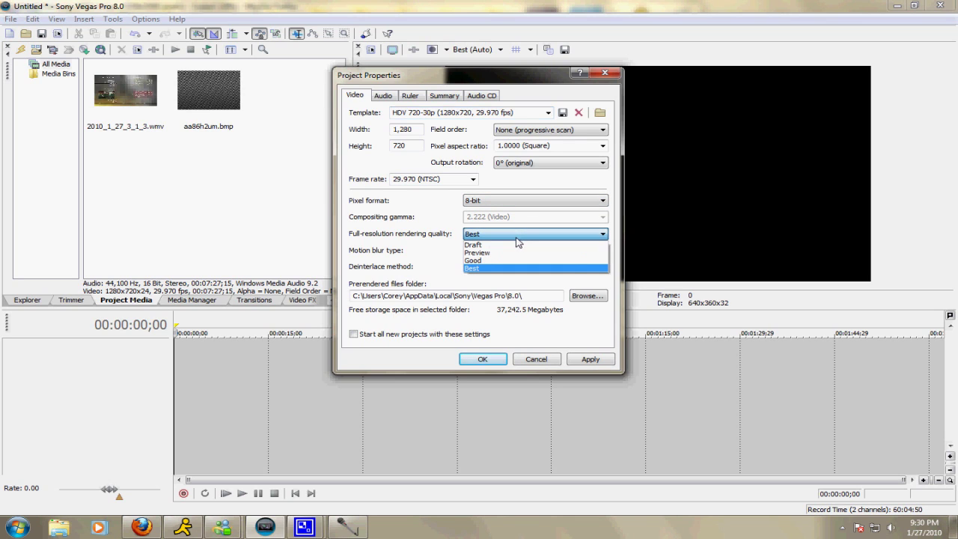
click(518, 240)
click(520, 251)
click(521, 255)
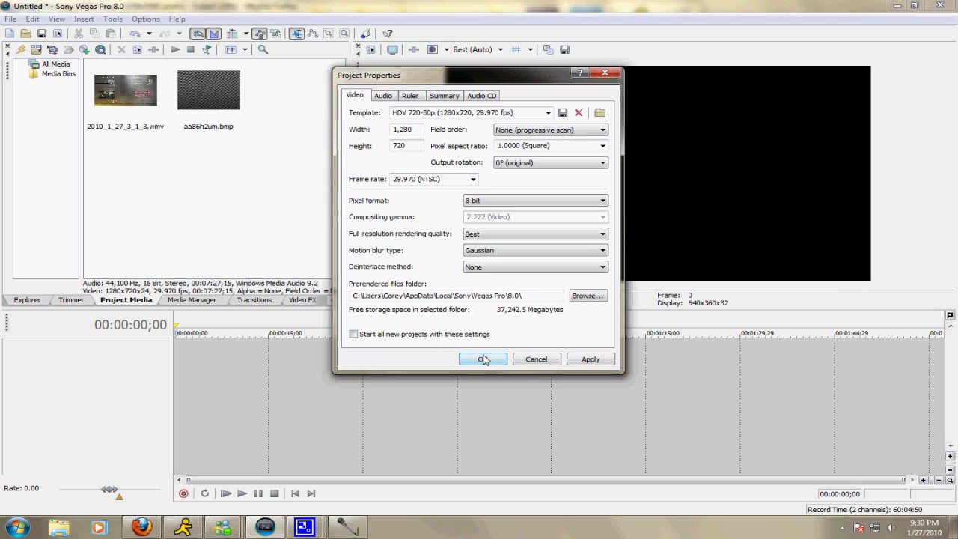
click(551, 363)
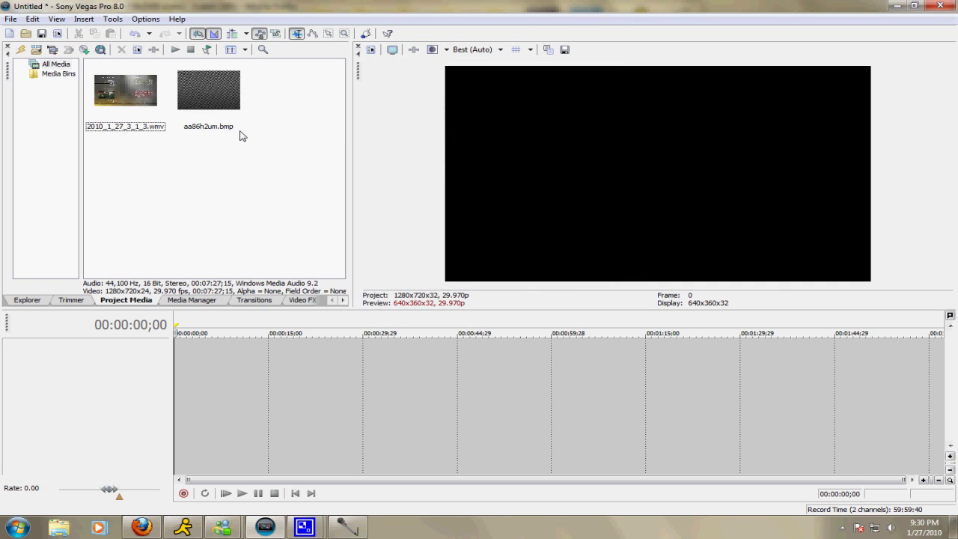
Place the aa86h2um.bmp image at the start of the timeline and turn off Maintain aspect ratio for it
drag(225, 94, 187, 378)
click(185, 378)
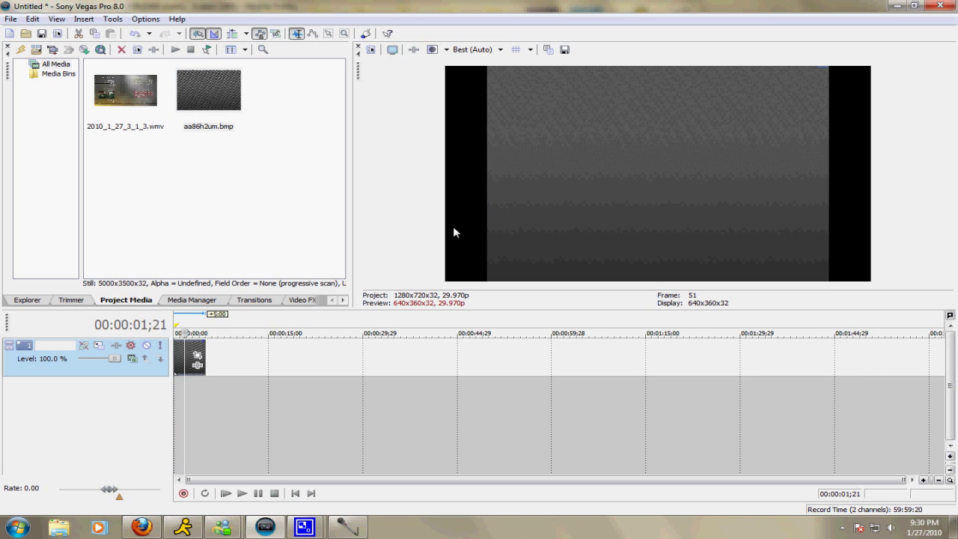
right_click(182, 357)
click(221, 352)
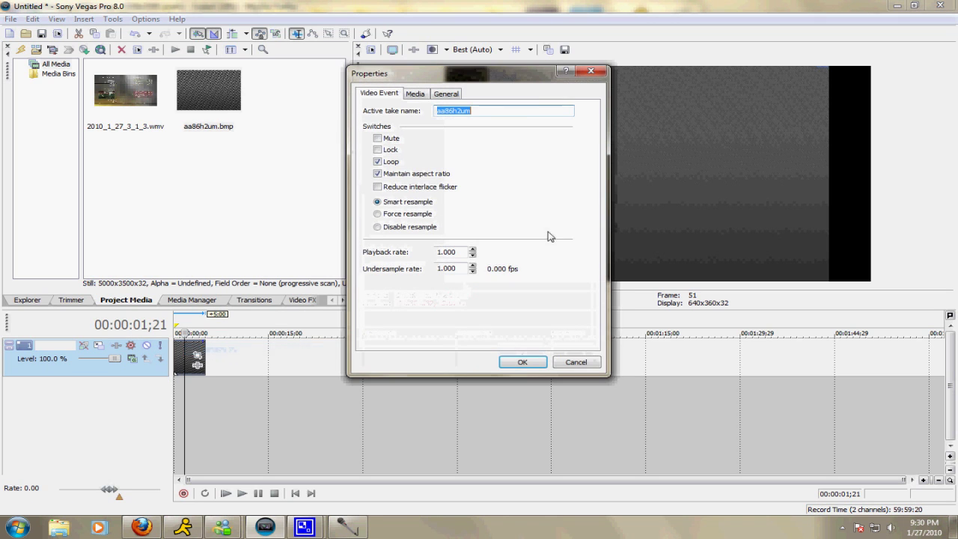
click(426, 177)
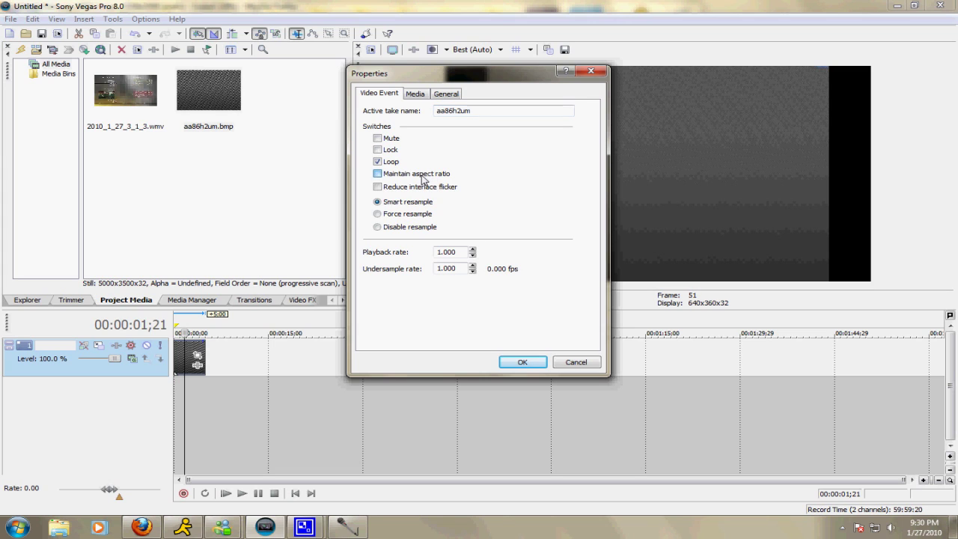
click(521, 363)
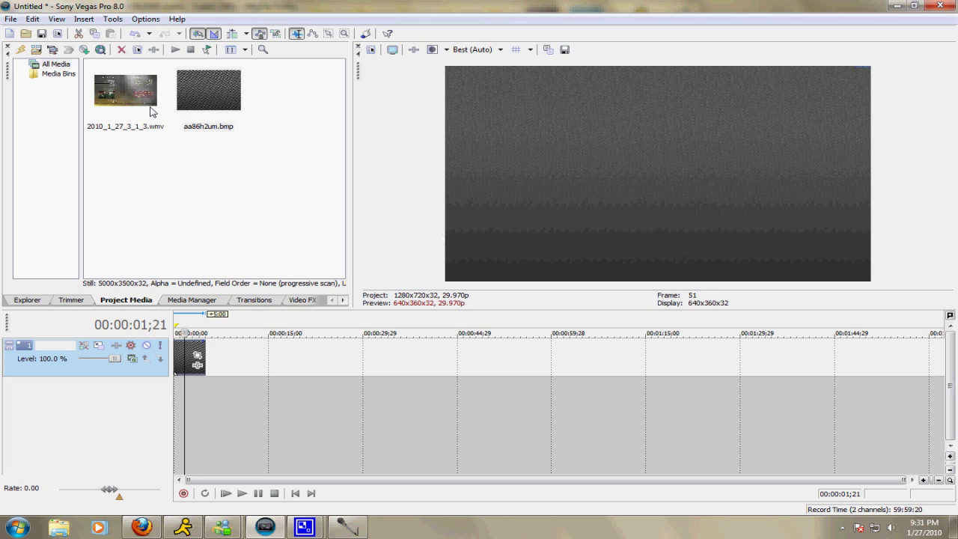
Add the 2010_1_27_3_1_3.wmv clip directly after the image on the timeline and preview frames near its start and end
drag(149, 104, 222, 376)
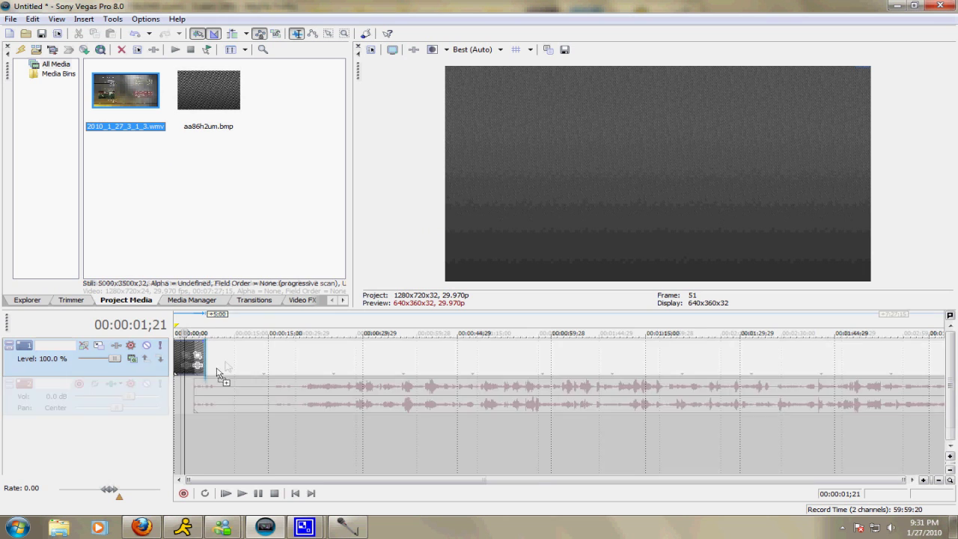
click(275, 358)
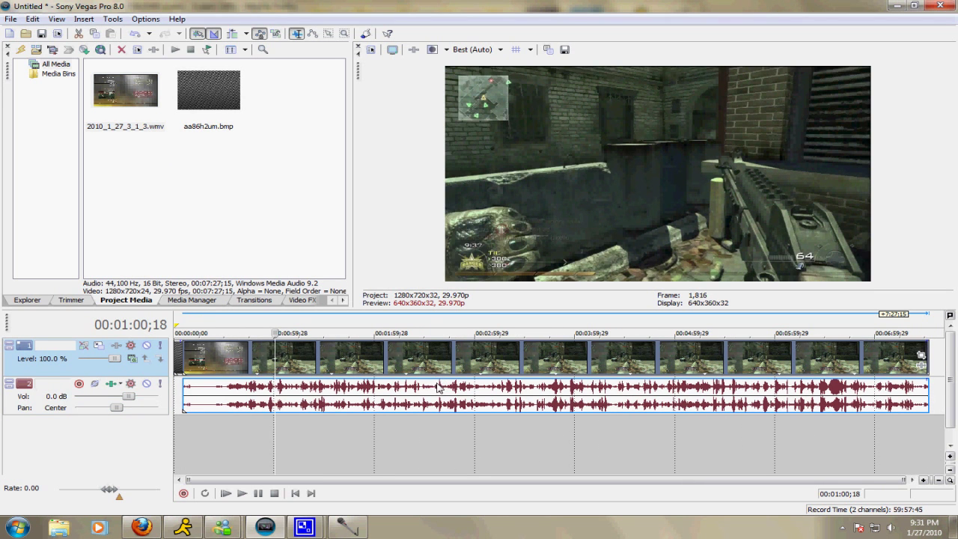
click(231, 374)
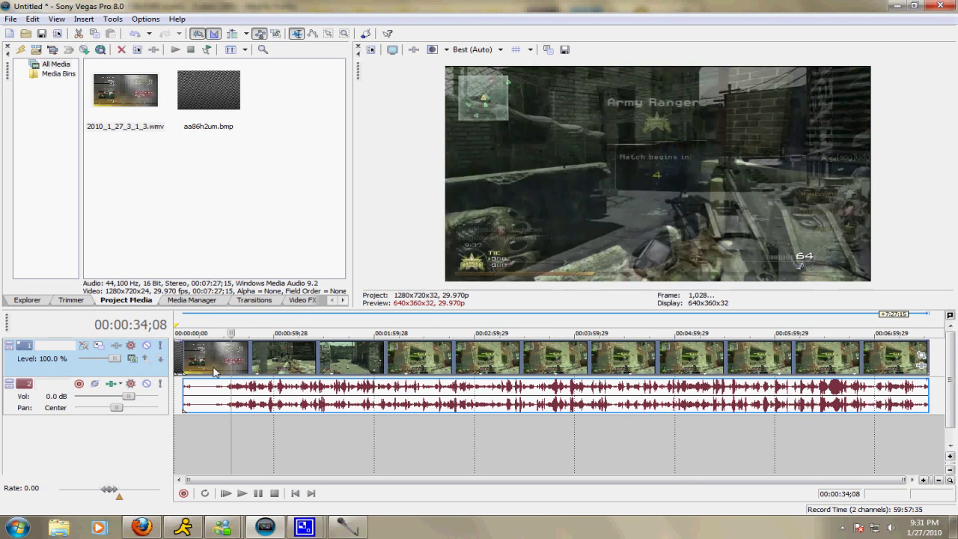
click(204, 372)
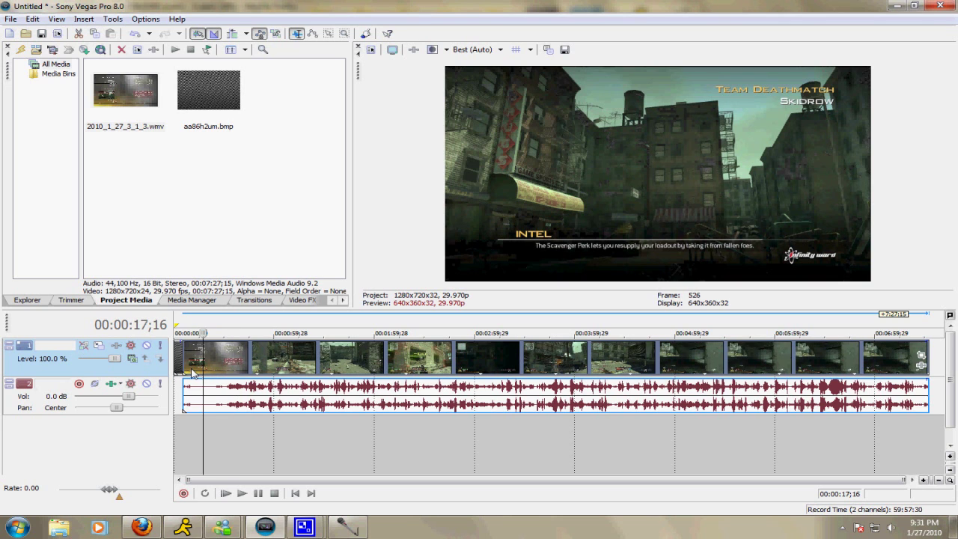
click(191, 371)
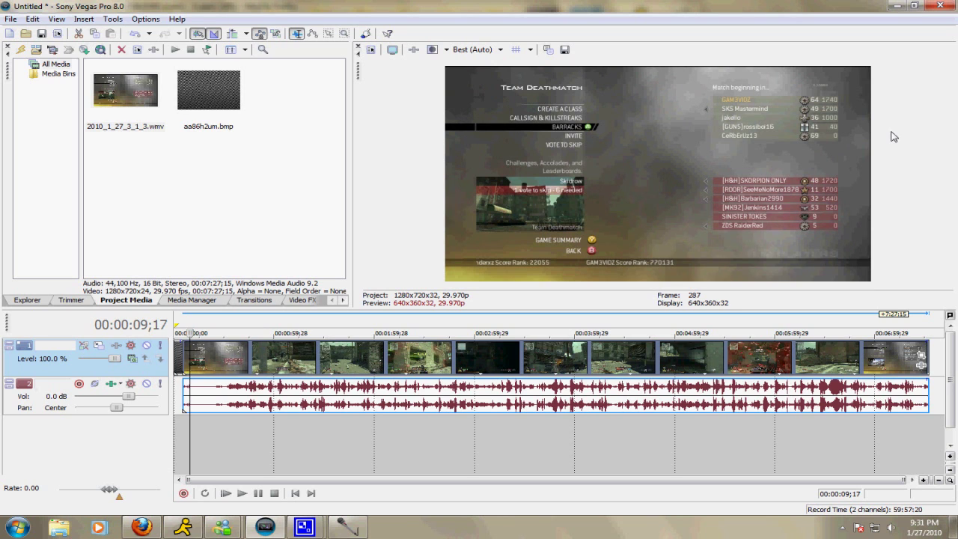
click(827, 355)
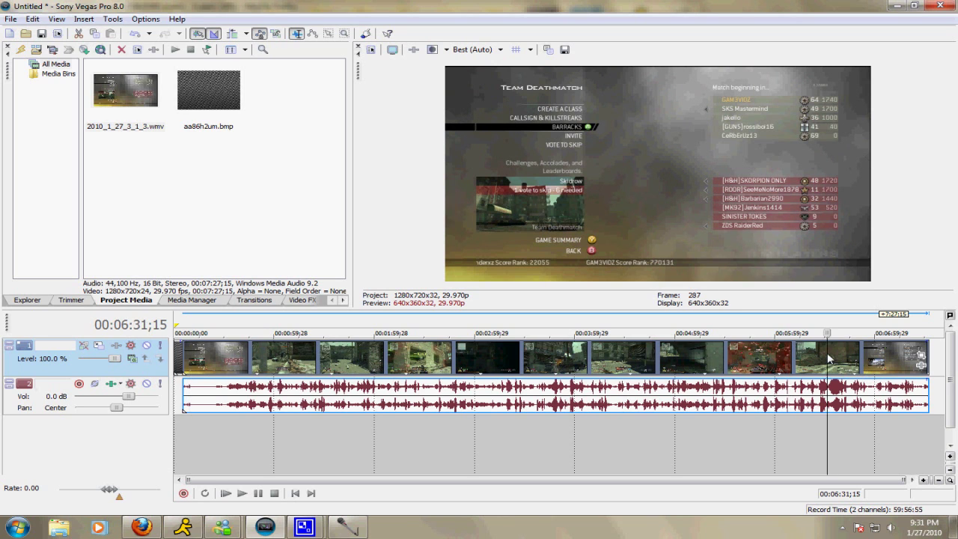
click(816, 369)
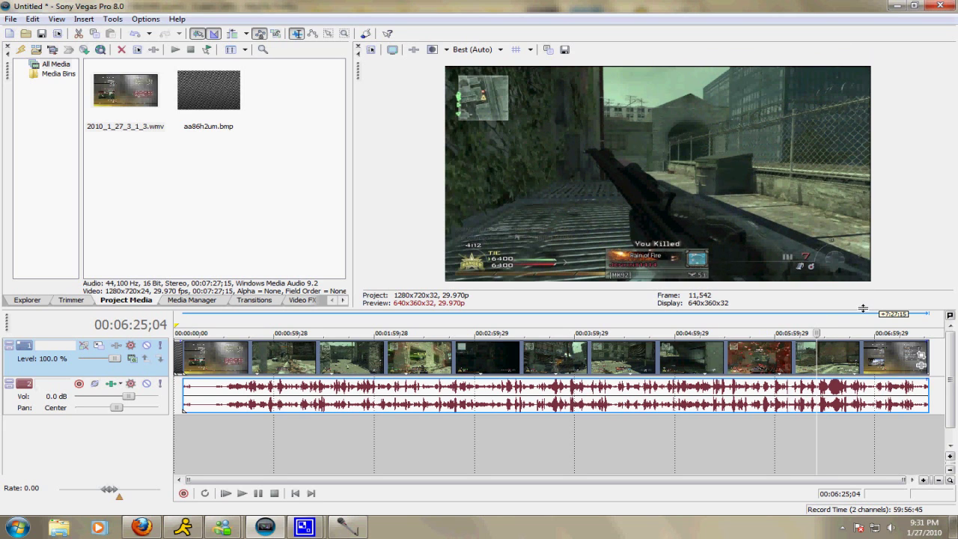
Crop the gameplay video event proportionally to a height of 714 with Event Pan/Crop and check the preview
click(922, 358)
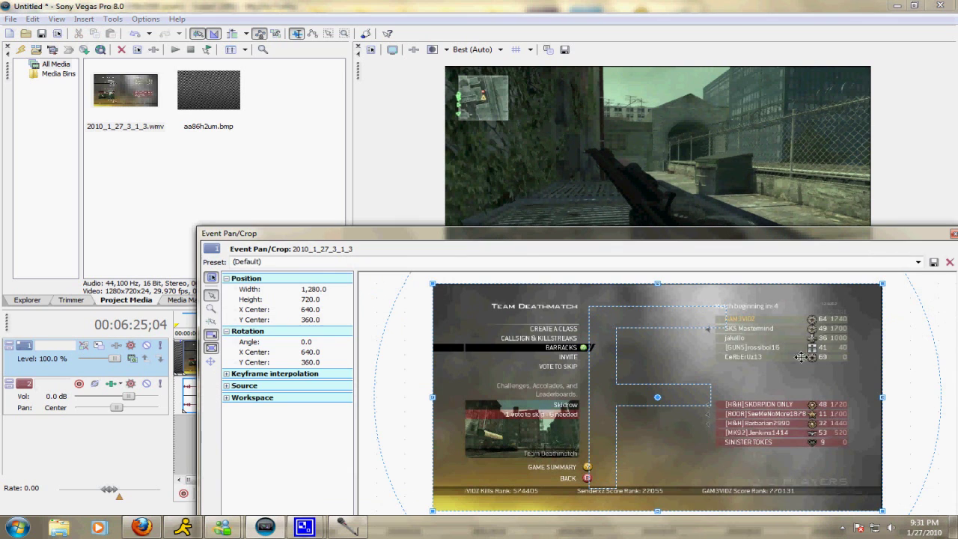
click(953, 234)
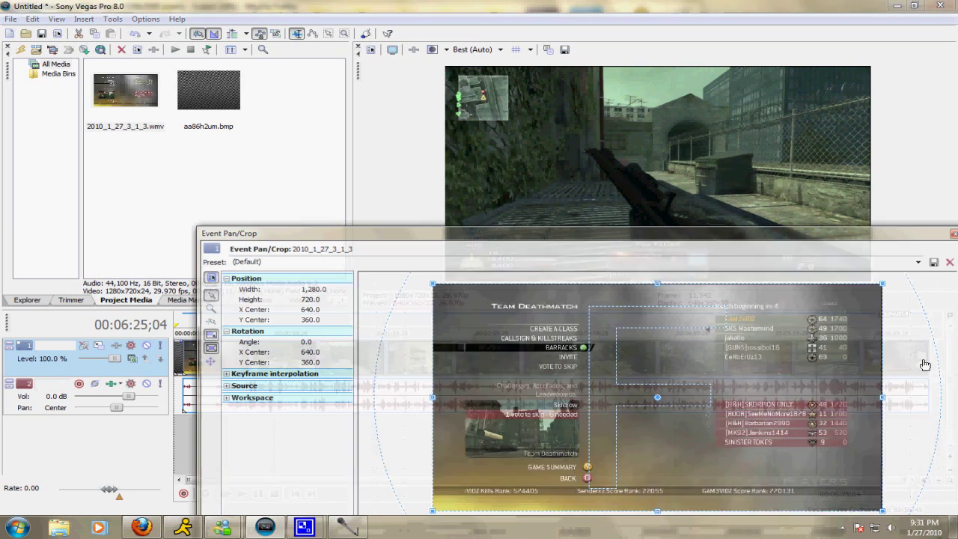
click(924, 359)
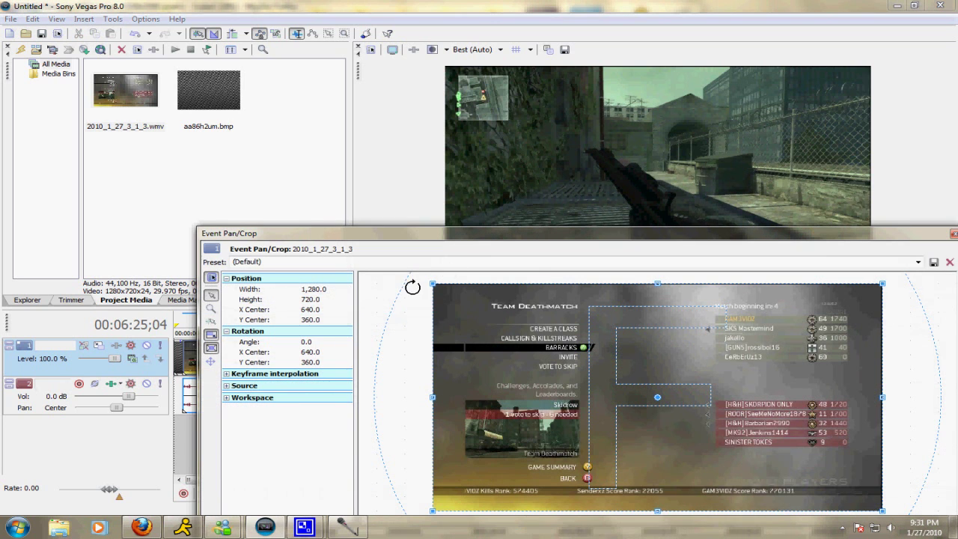
click(310, 300)
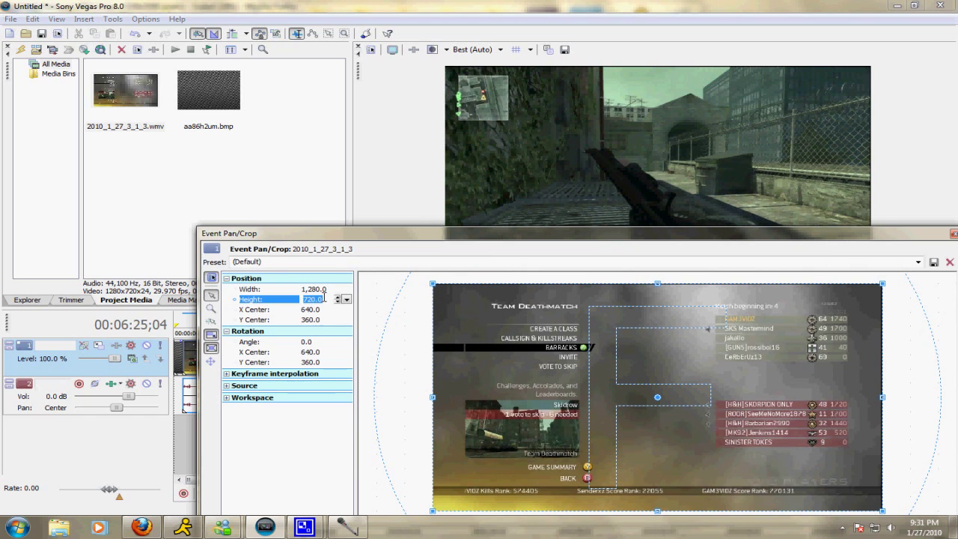
scroll(323, 299, down, 4)
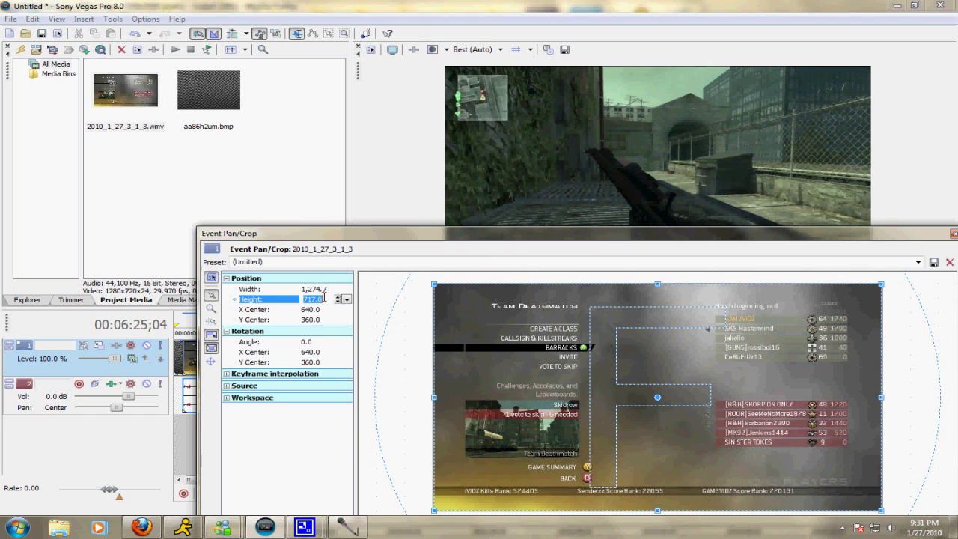
scroll(324, 298, down, 2)
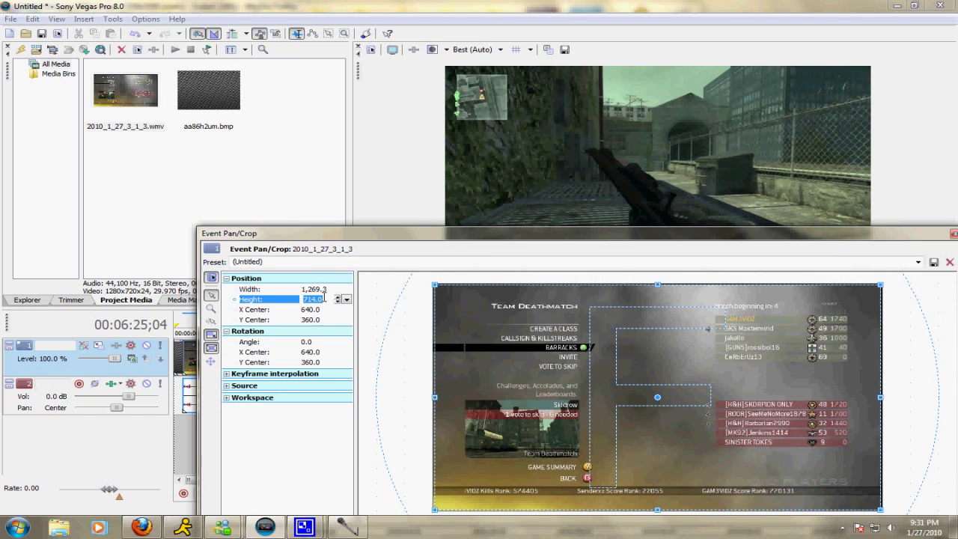
key(Return)
drag(926, 243, 917, 346)
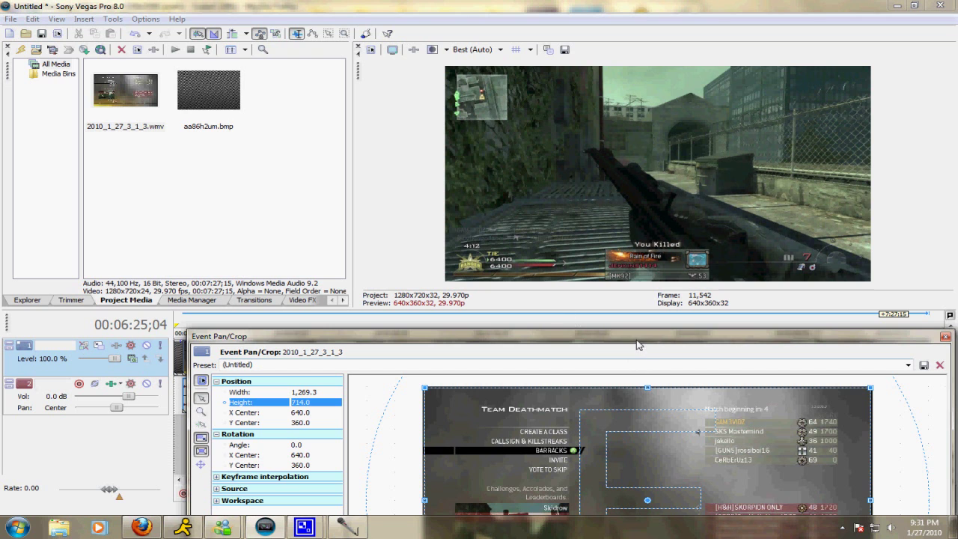
drag(637, 342, 620, 215)
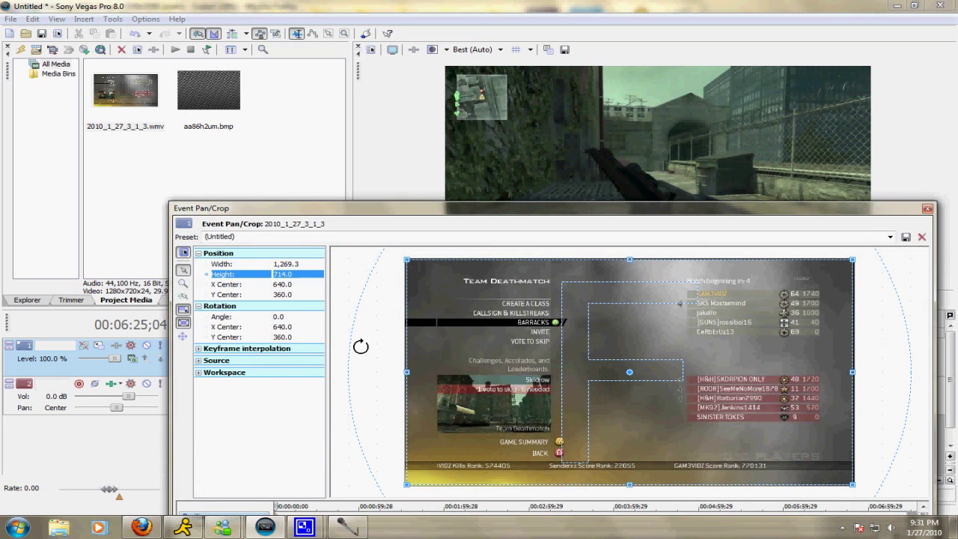
click(927, 209)
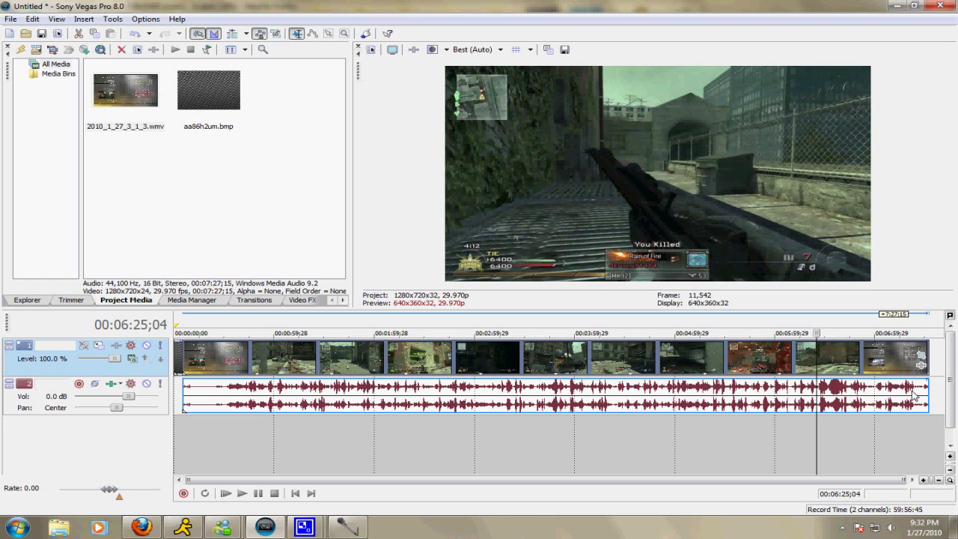
Save the gameplay clip's pan/crop settings as a preset named foryoutubehd and select it
click(922, 360)
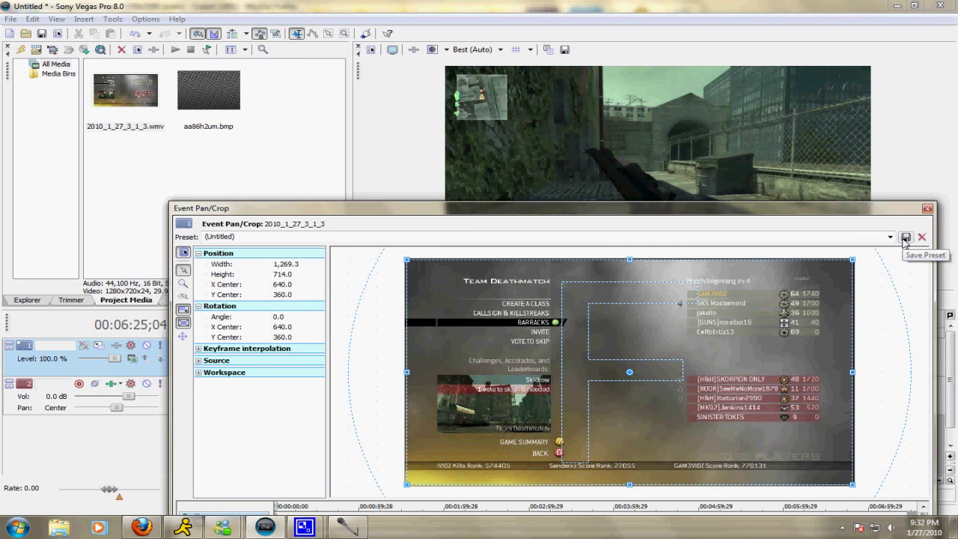
click(874, 238)
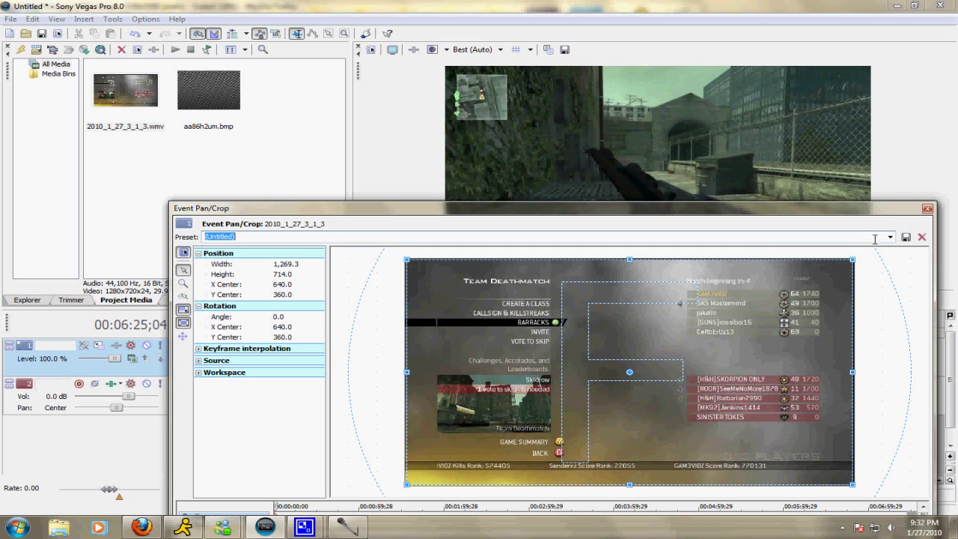
text(for)
click(890, 237)
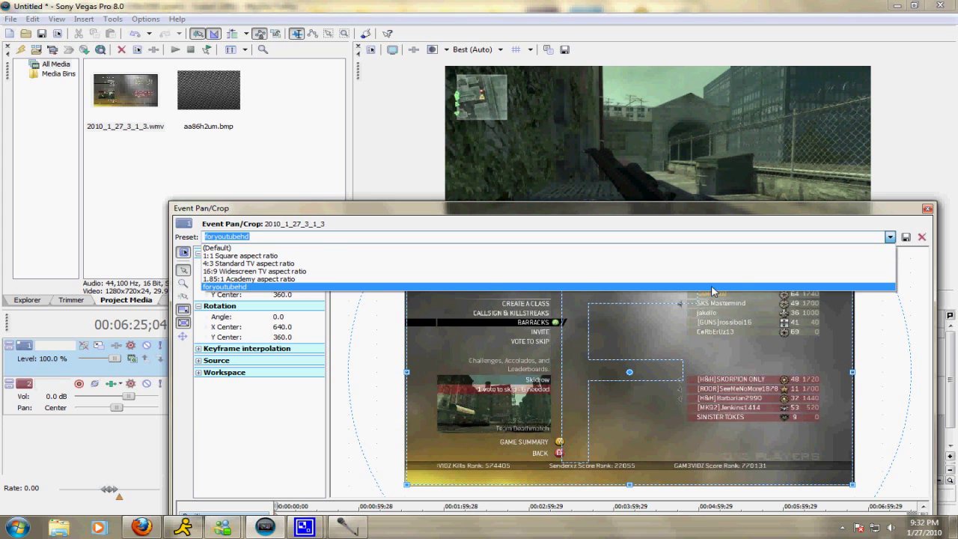
click(719, 286)
Try the 4:3 Standard TV aspect ratio crop preset on the gameplay clip and switch back to foryoutubehd
click(890, 237)
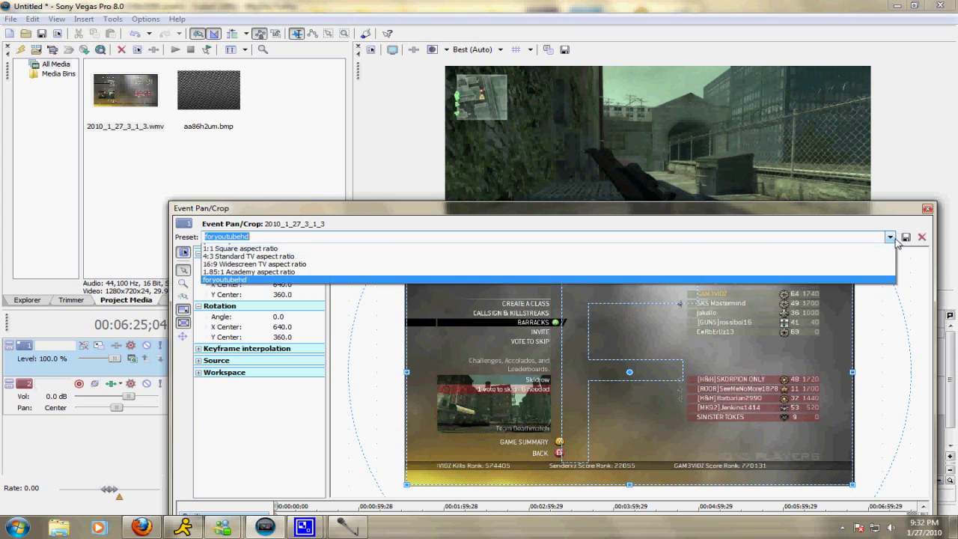
click(800, 266)
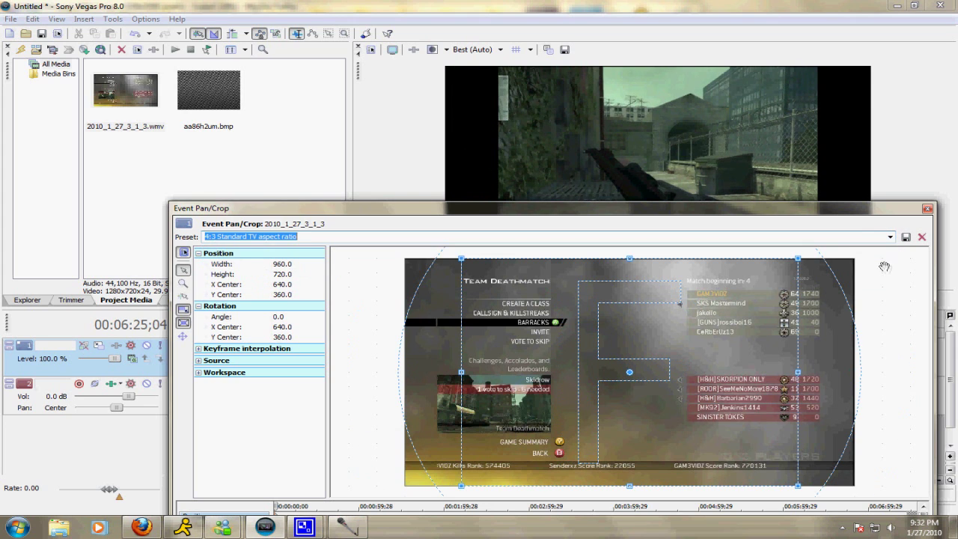
click(891, 238)
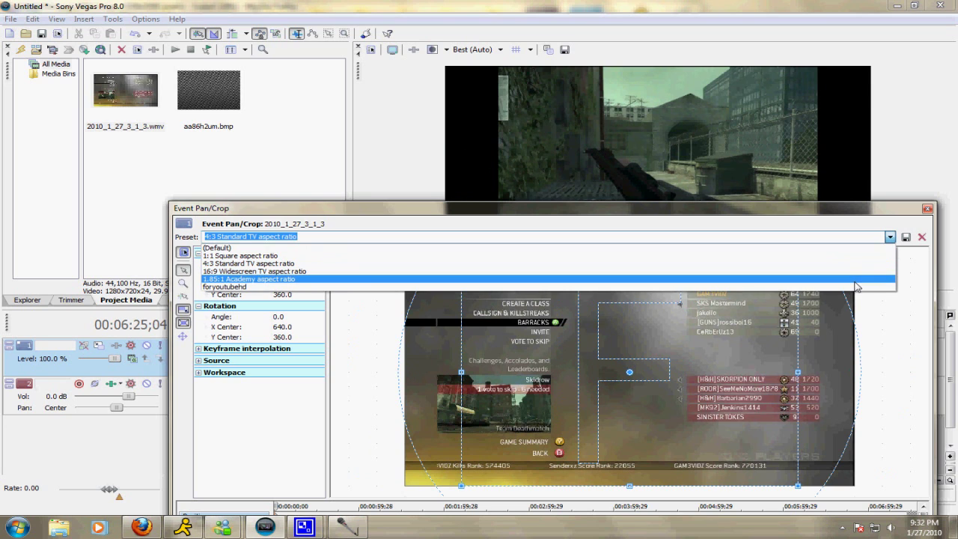
click(857, 288)
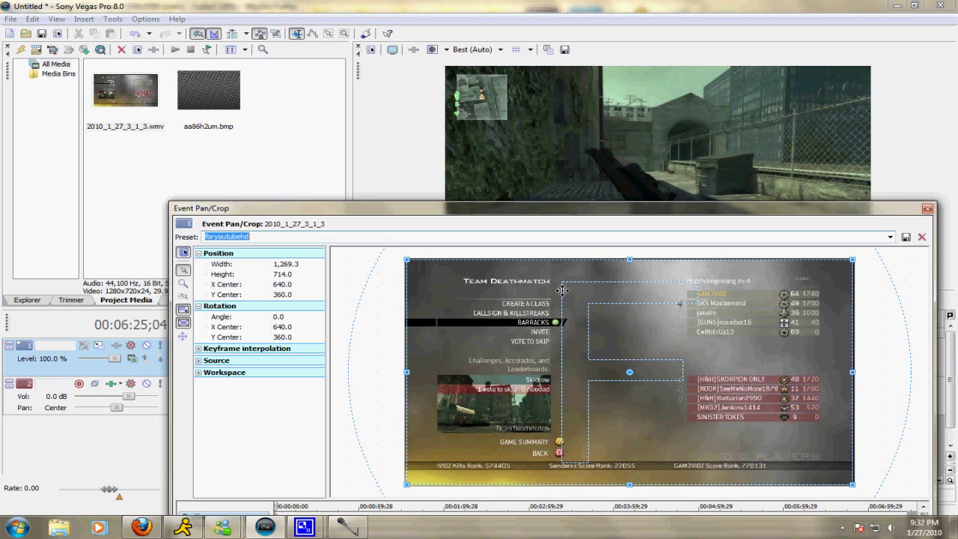
click(928, 209)
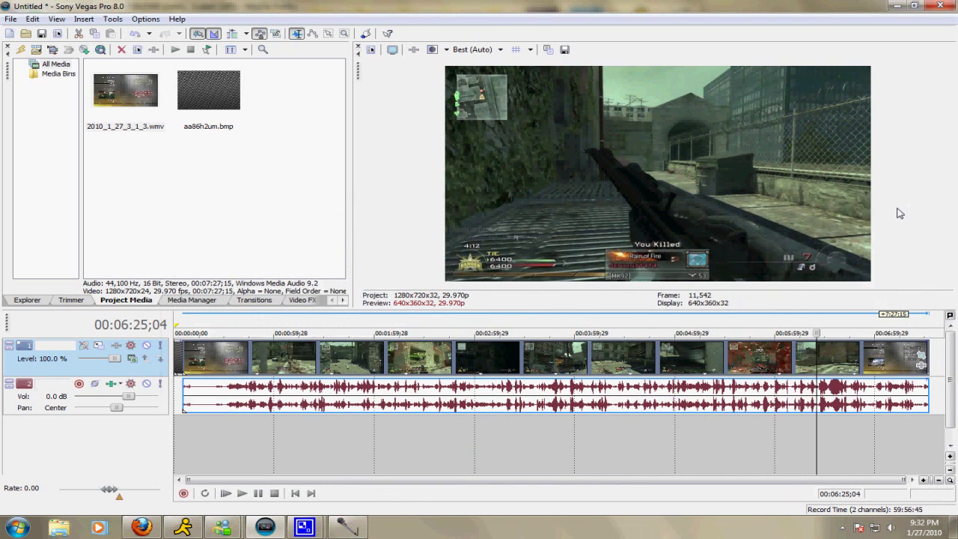
Select the whole timeline, from the image at the start to the end of the gameplay clip, as the region for rendering
click(11, 19)
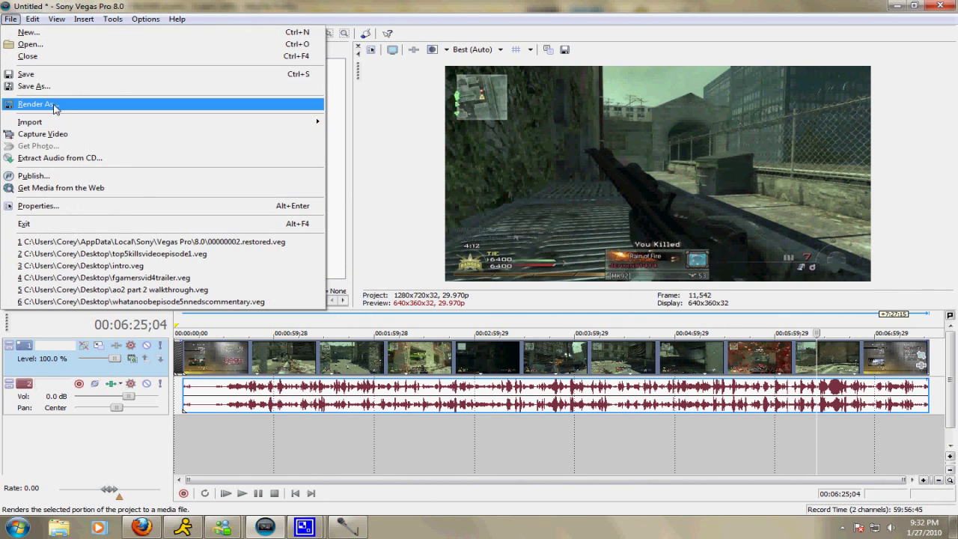
click(855, 433)
drag(928, 450, 628, 457)
drag(689, 463, 175, 442)
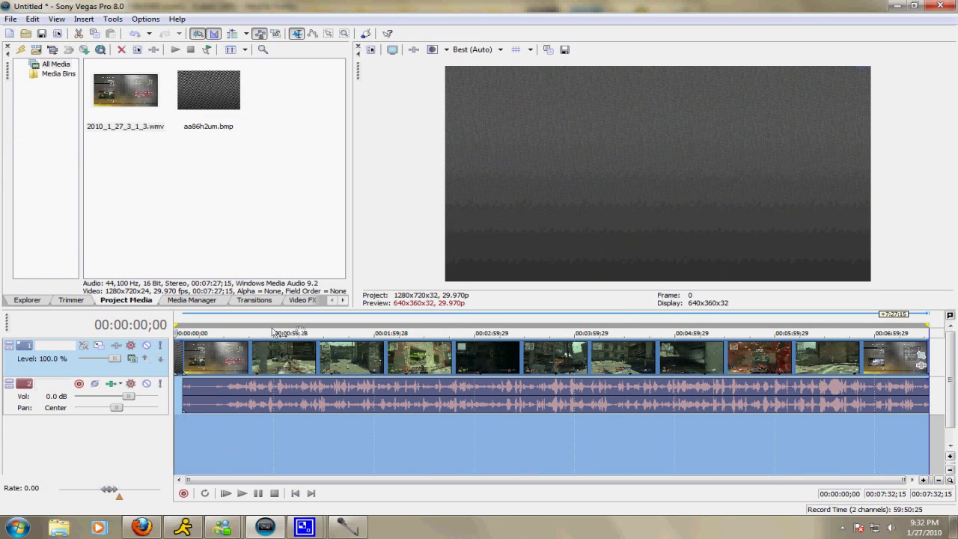
Set up a render of the selected region as Windows Media Video V9 with the 6 Mbps HD 720-30p Video template
click(9, 19)
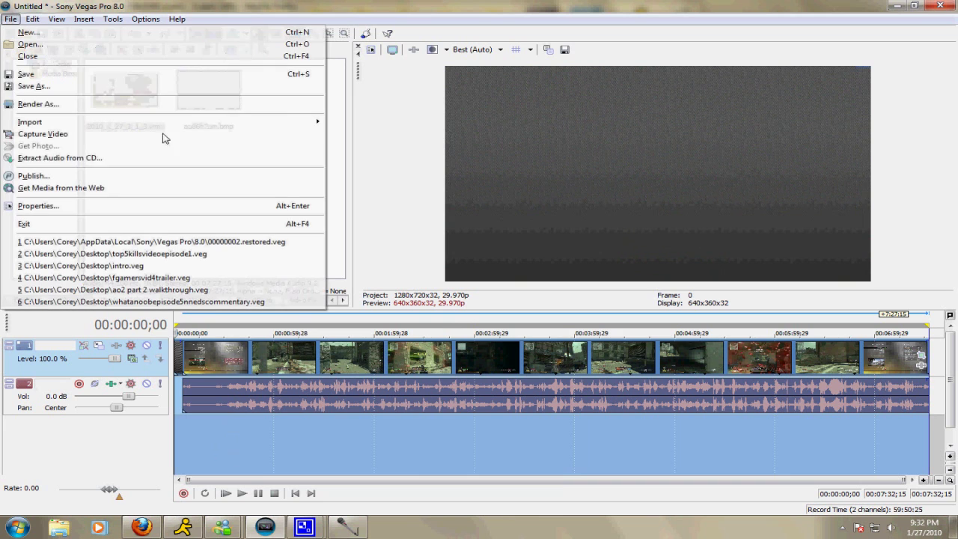
click(45, 104)
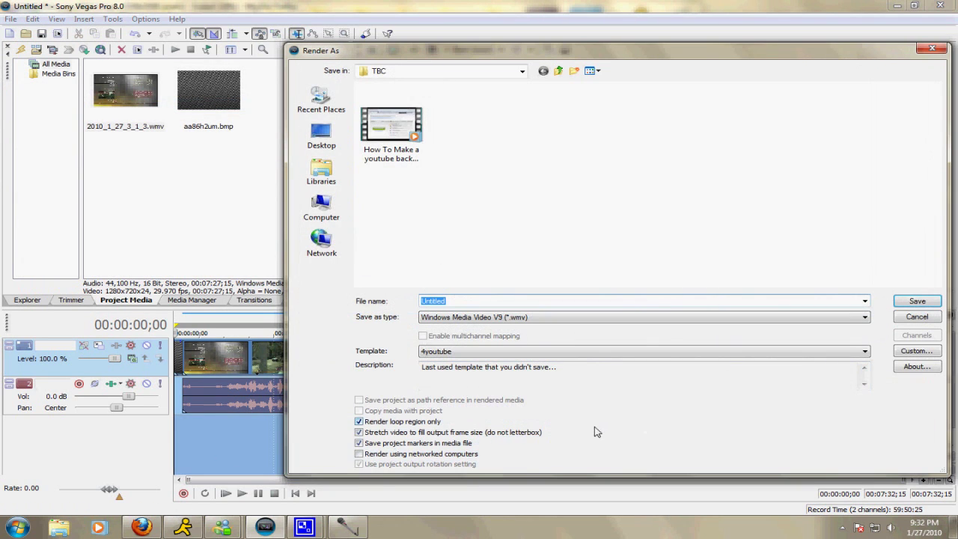
click(506, 352)
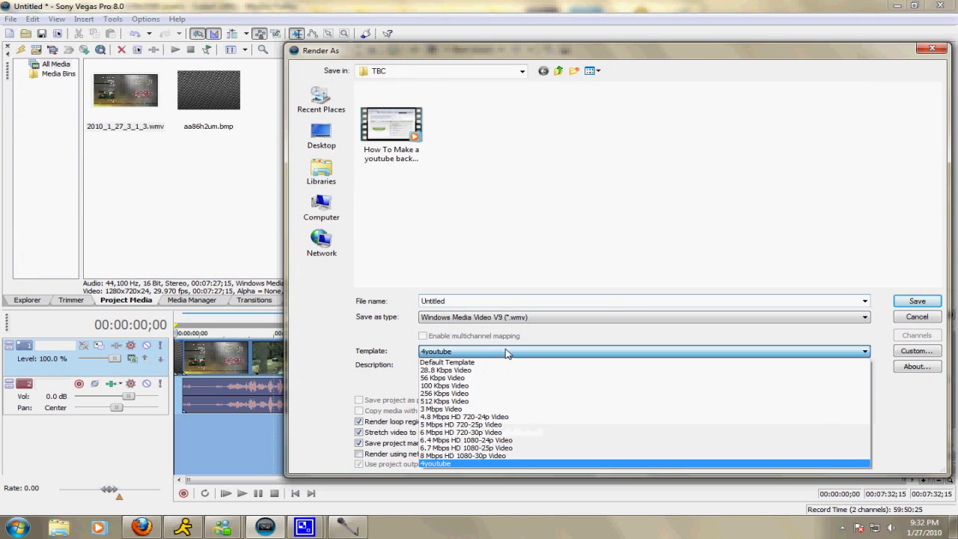
click(530, 433)
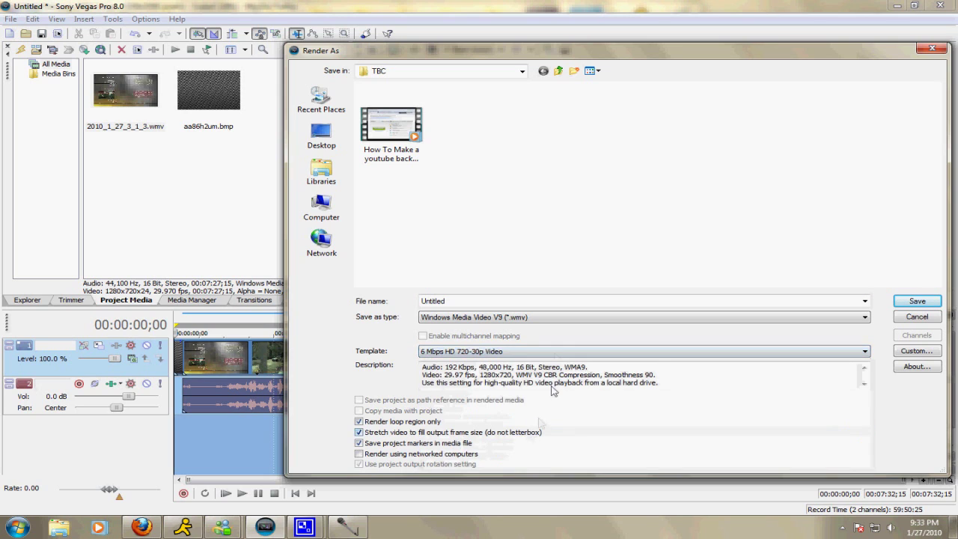
click(571, 317)
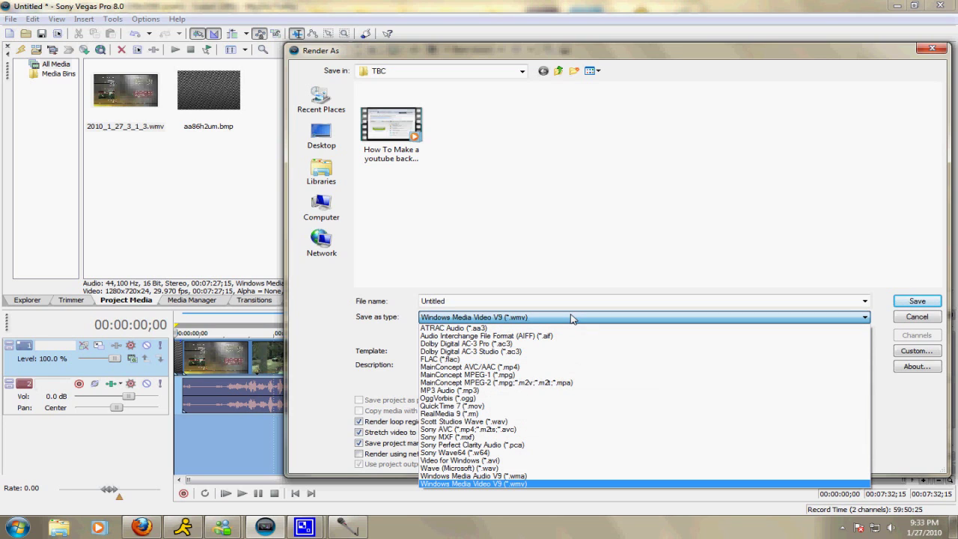
click(571, 318)
click(713, 299)
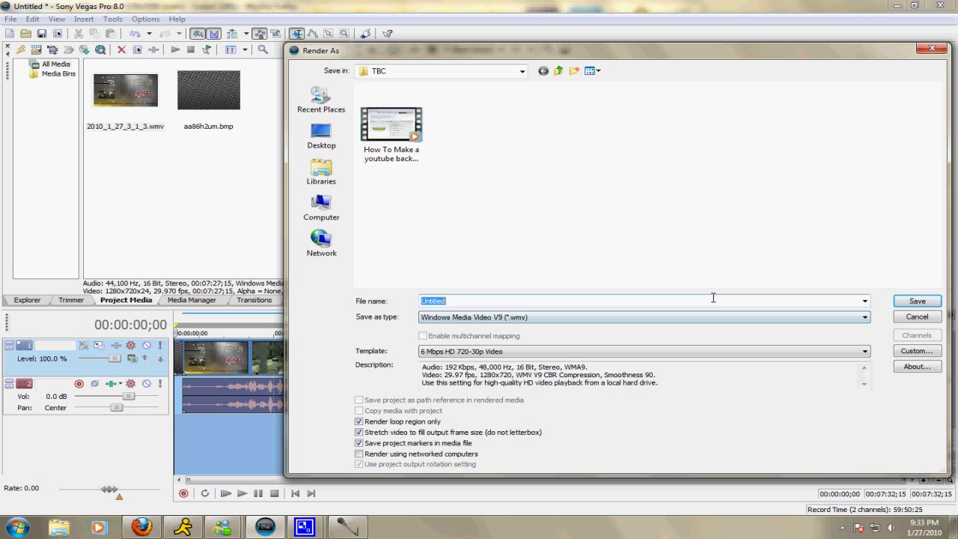
Try Best rendering quality and a video smoothness of 100 in the custom render template, check its audio settings, and cancel the render setup
click(925, 355)
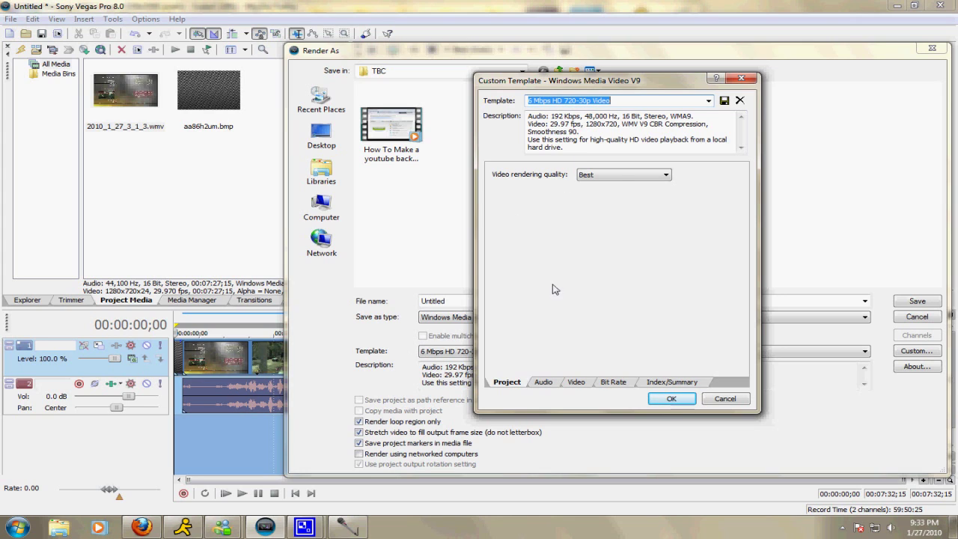
click(603, 185)
click(591, 208)
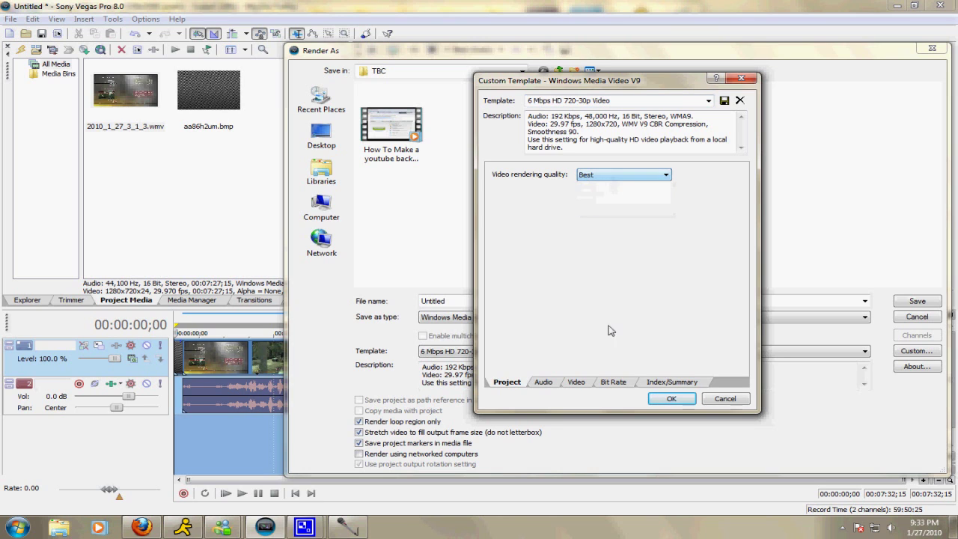
click(575, 383)
click(554, 383)
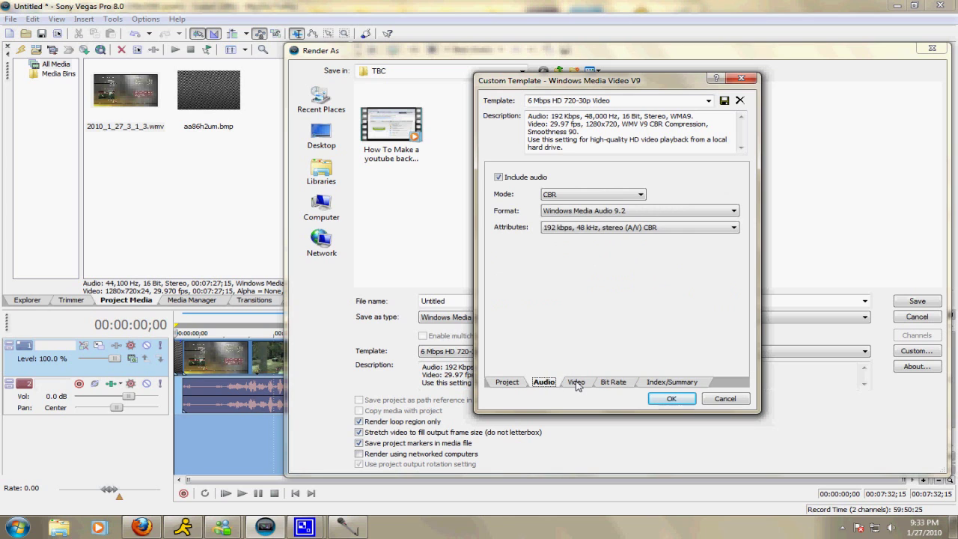
click(576, 382)
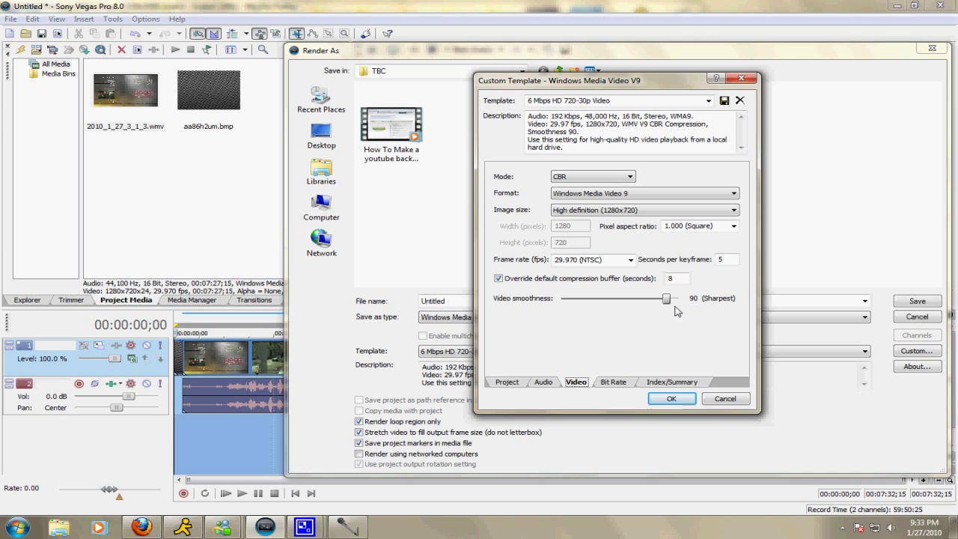
drag(667, 300, 724, 308)
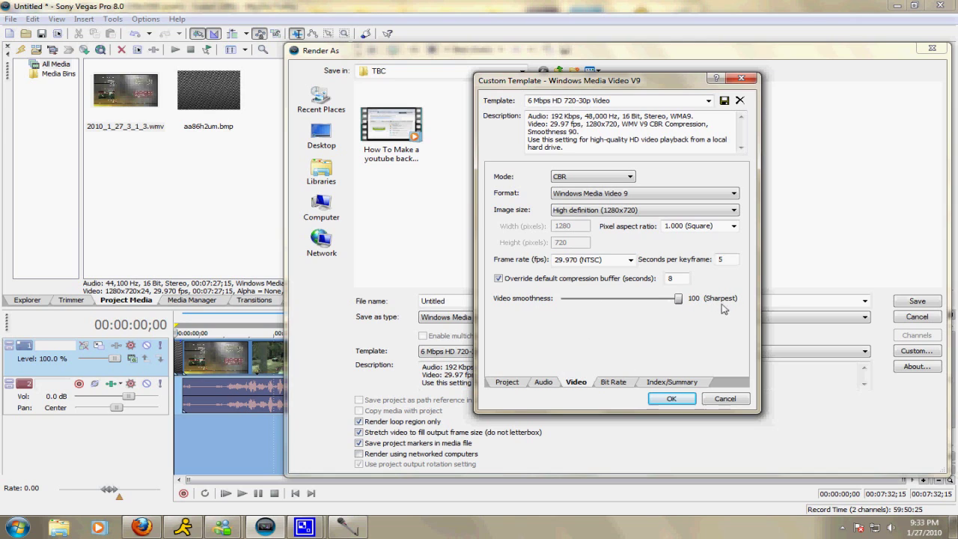
click(697, 99)
click(709, 101)
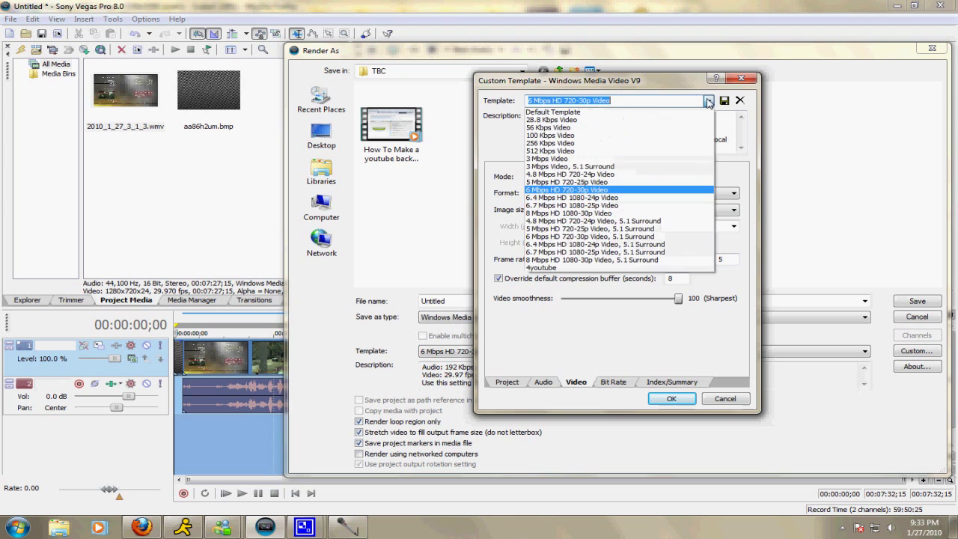
click(709, 101)
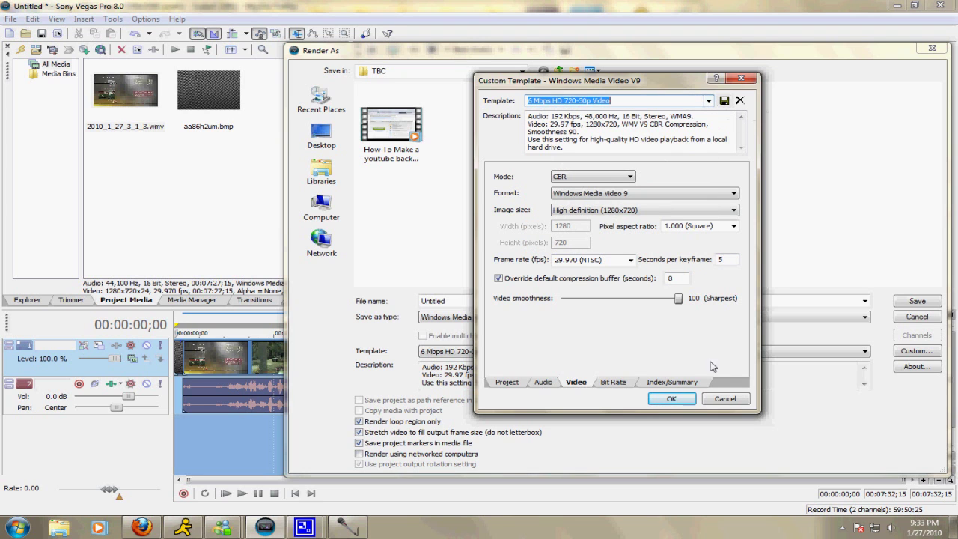
click(733, 403)
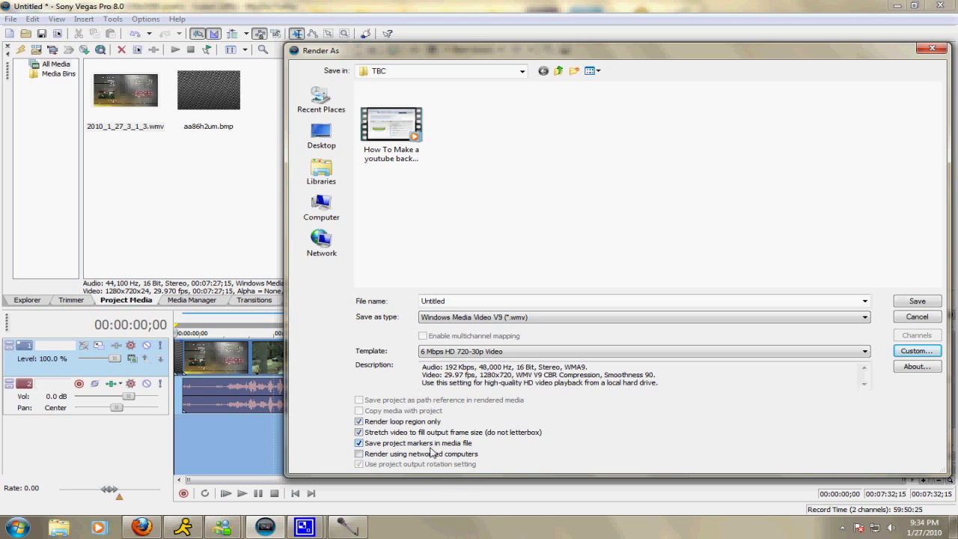
click(933, 319)
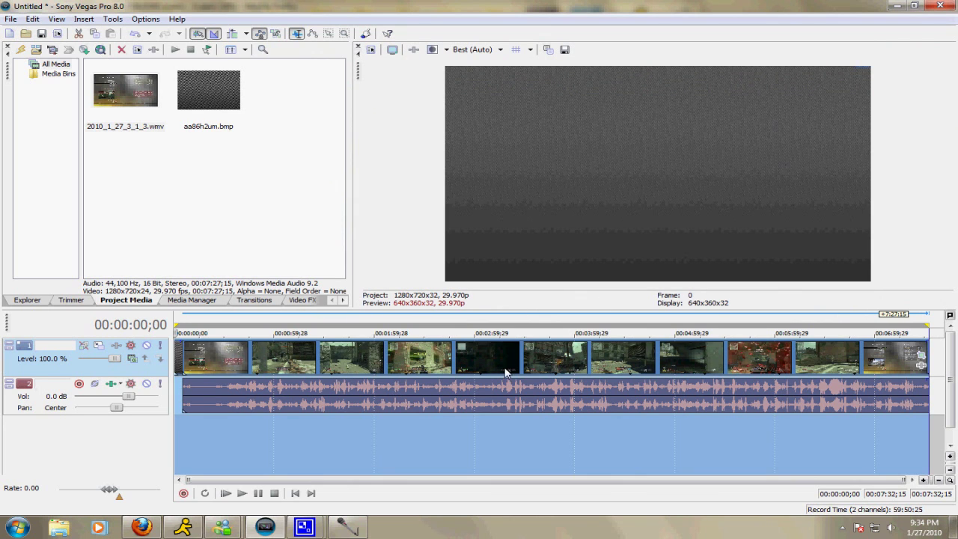
Preview the gameplay clip at frames near 00:03:45;07 and 00:04:29;03 on the timeline
click(506, 339)
click(550, 367)
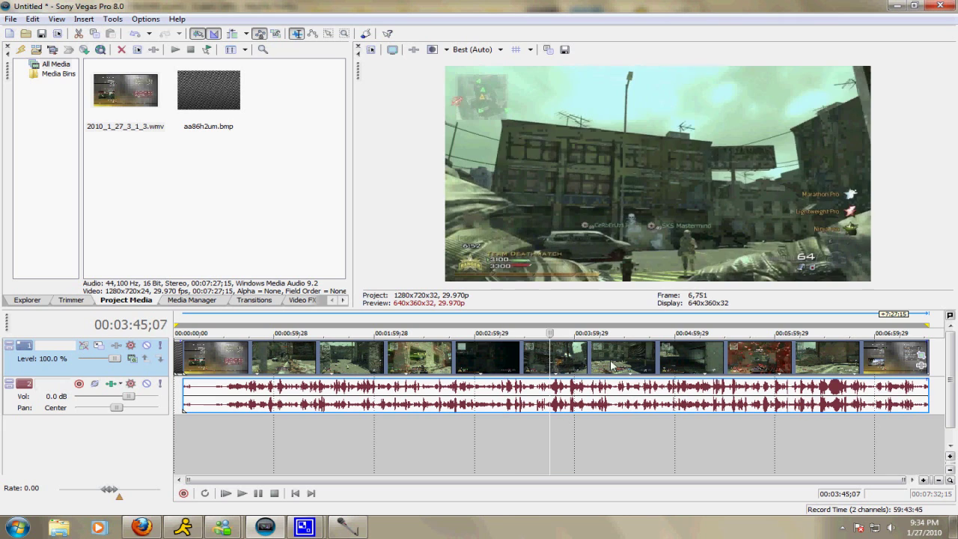
click(623, 365)
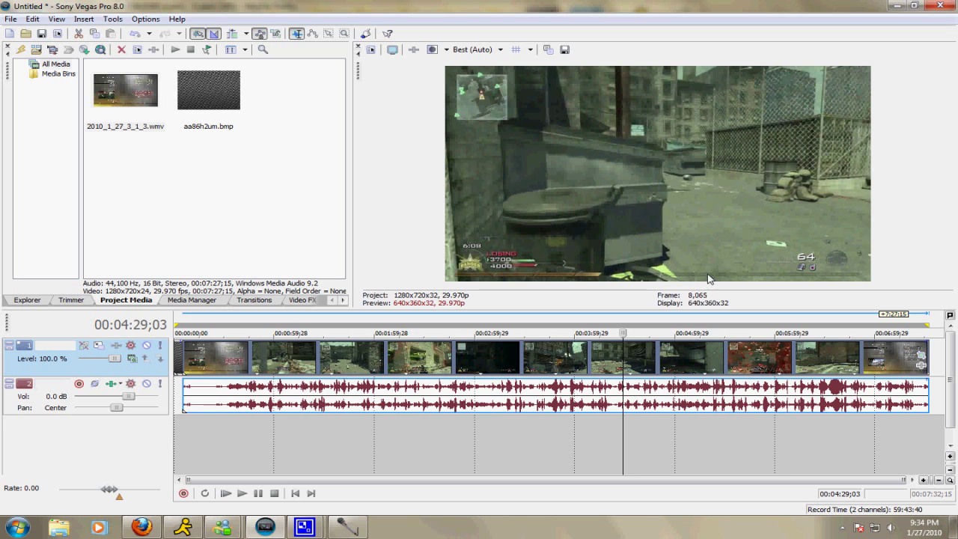
Shrink the gameplay clip's crop area proportionally to a height of 706.5, widen it without aspect lock to about 1,316.7, and close Event Pan/Crop
click(918, 358)
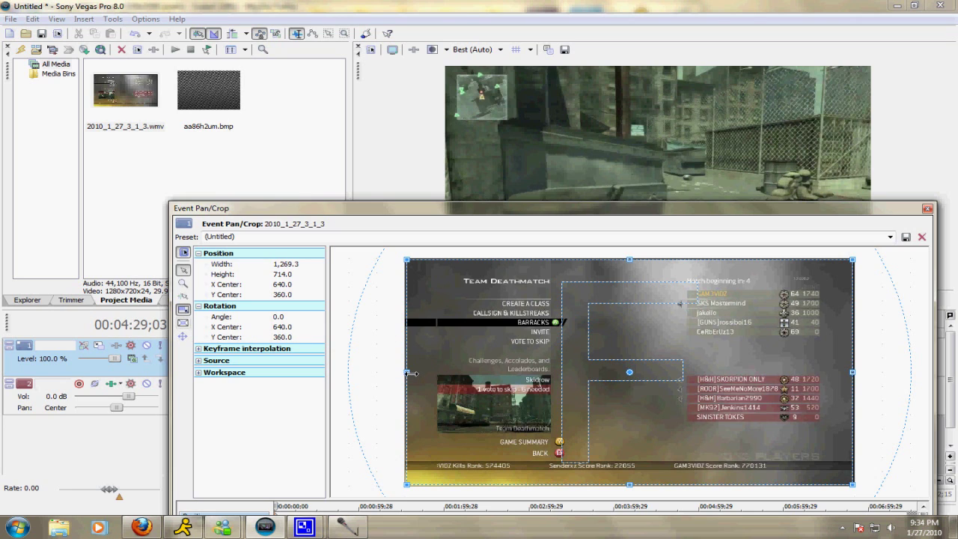
drag(406, 373, 412, 375)
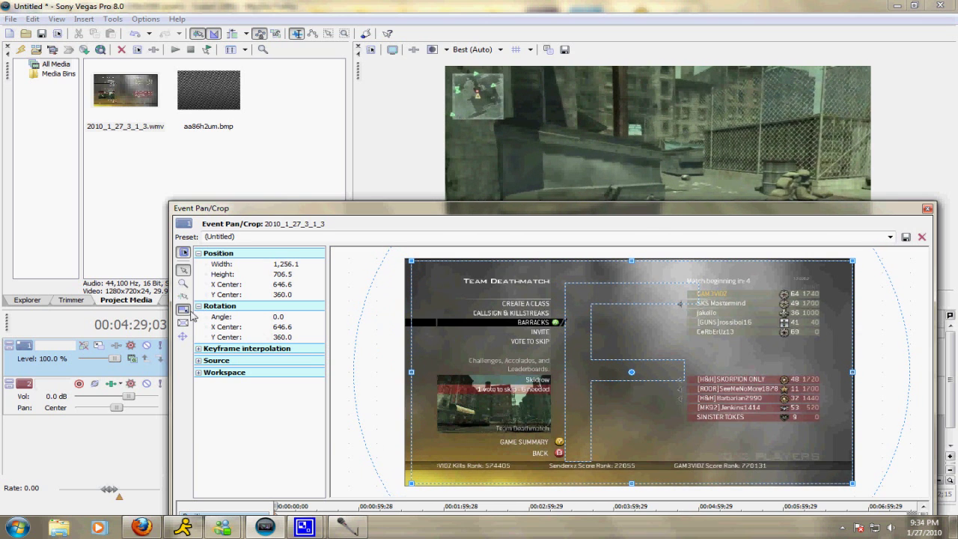
drag(411, 373, 390, 382)
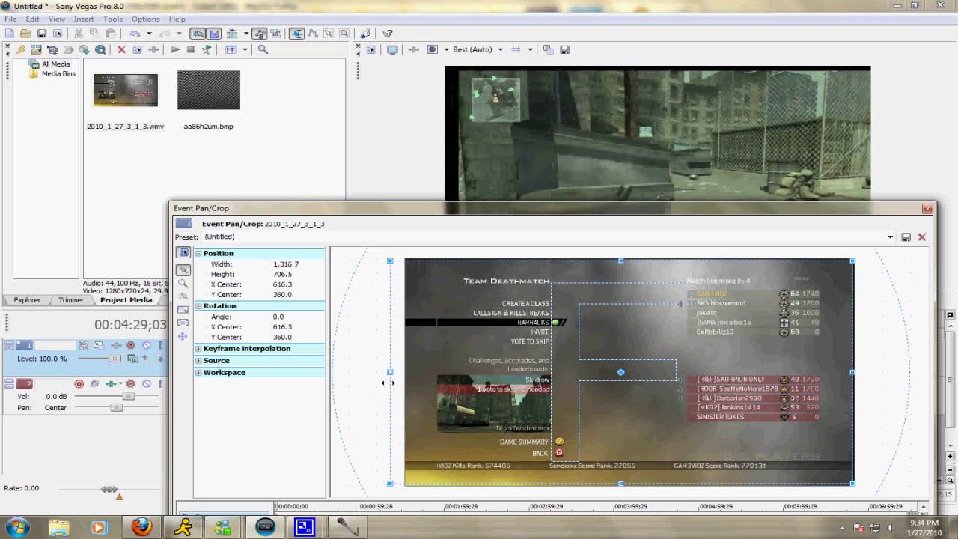
click(890, 237)
click(890, 236)
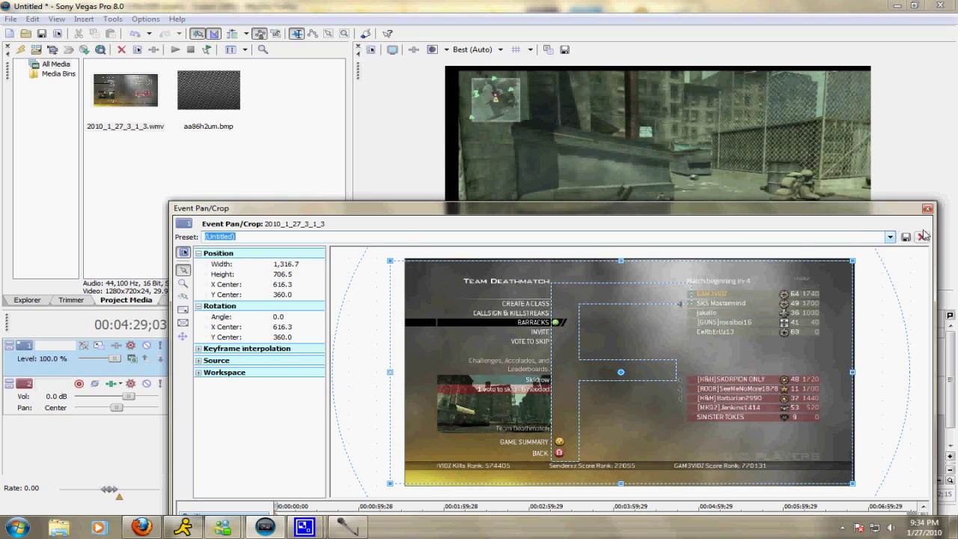
click(890, 236)
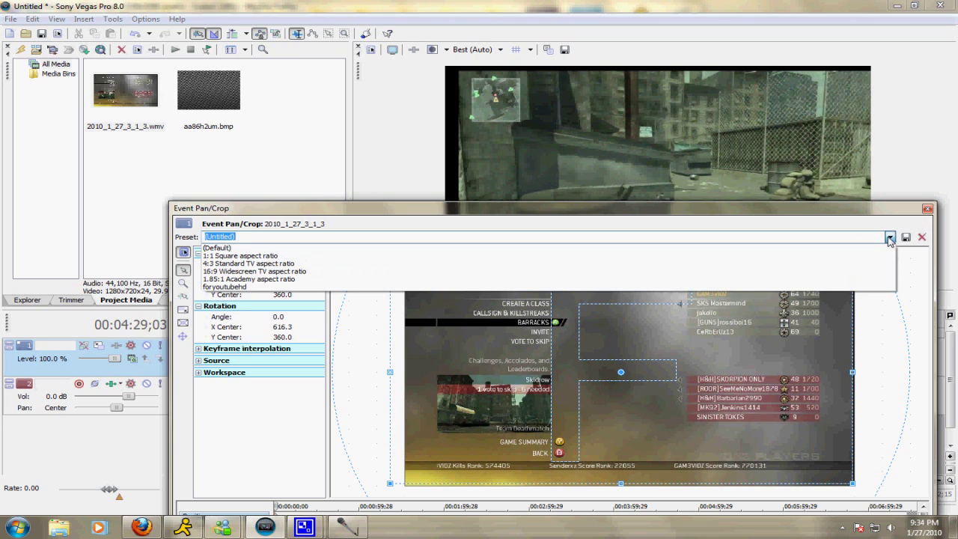
click(890, 237)
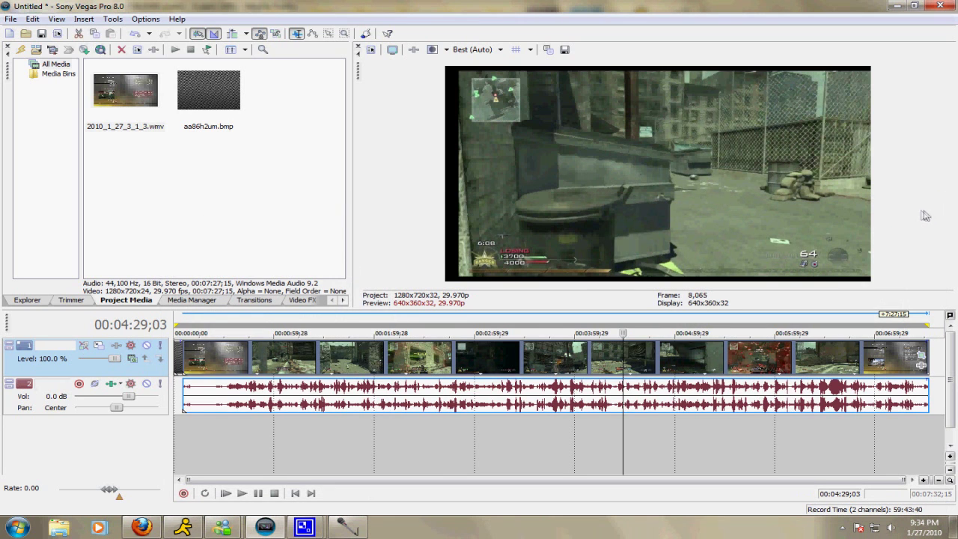
click(928, 208)
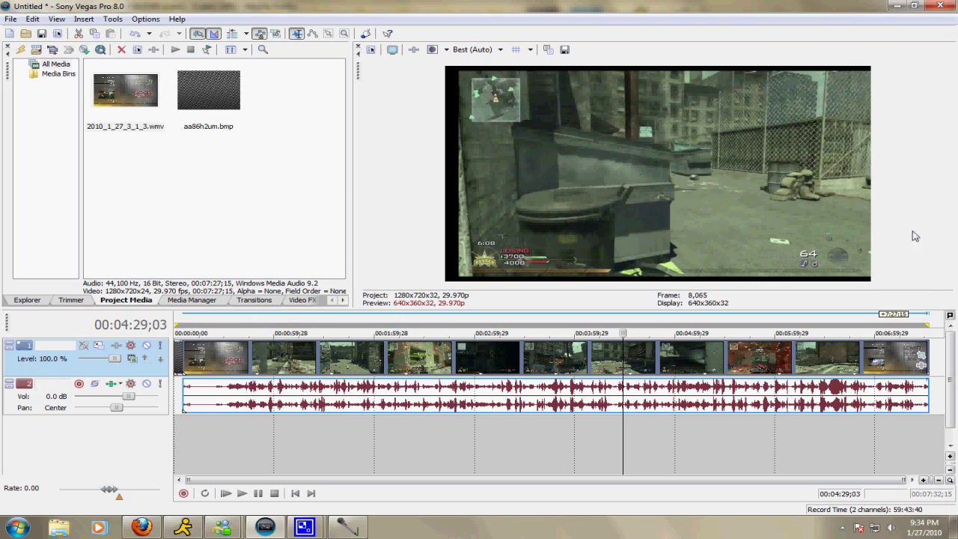